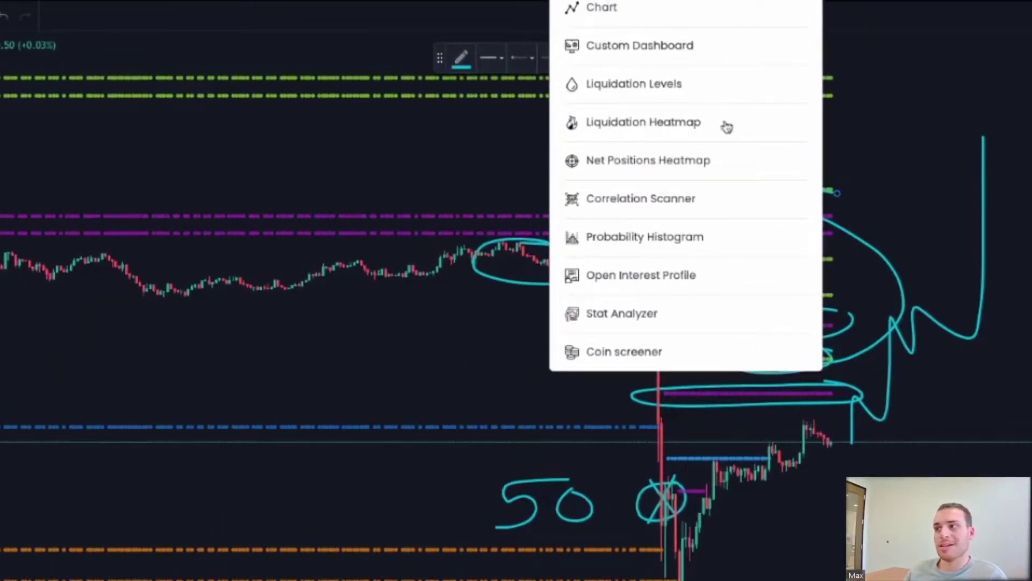
# Step: Go to the Liquidation Heatmap, dismiss What's New, and view the Binance BTC 12 Hours heatmap
pyautogui.click(727, 127)
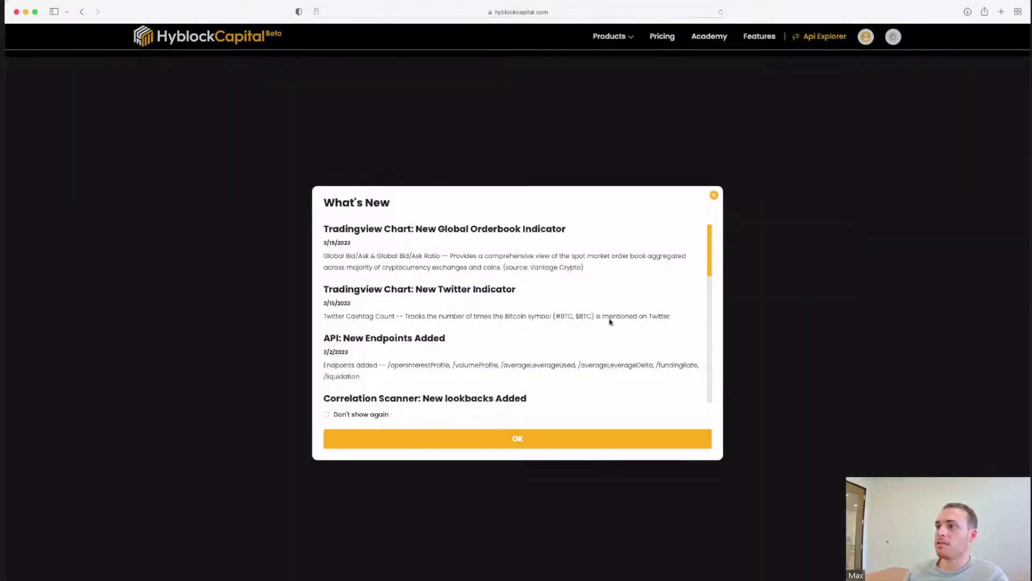
pyautogui.click(523, 444)
pyautogui.scroll(-5, 788, 201)
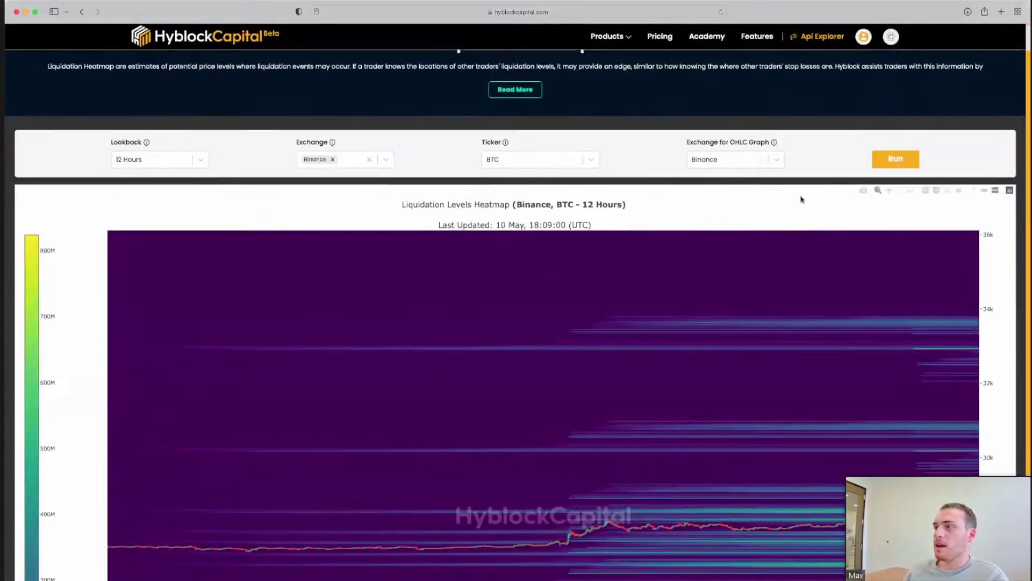
pyautogui.scroll(-2, 998, 428)
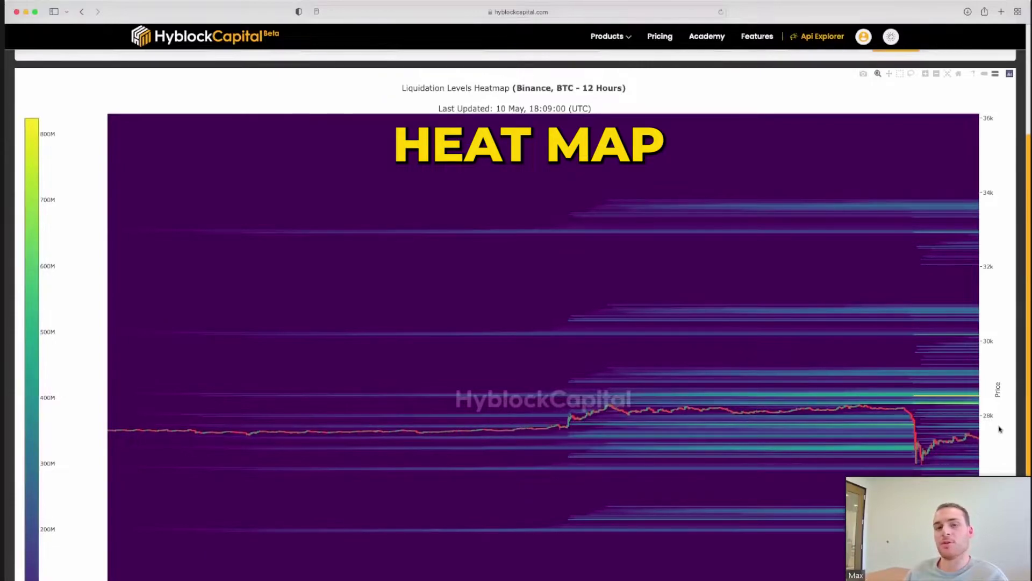
pyautogui.scroll(-1, 999, 428)
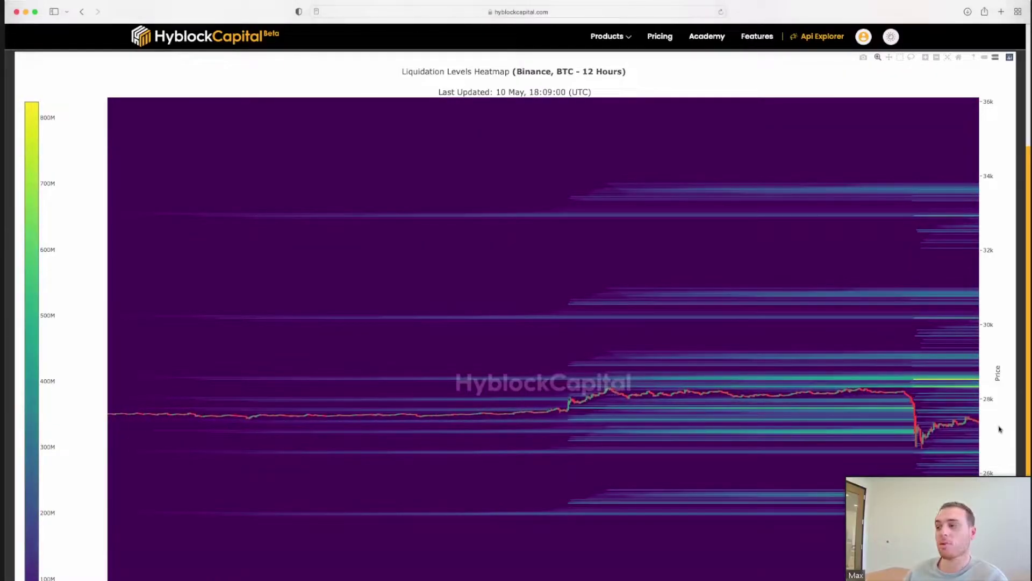
pyautogui.scroll(5, 999, 429)
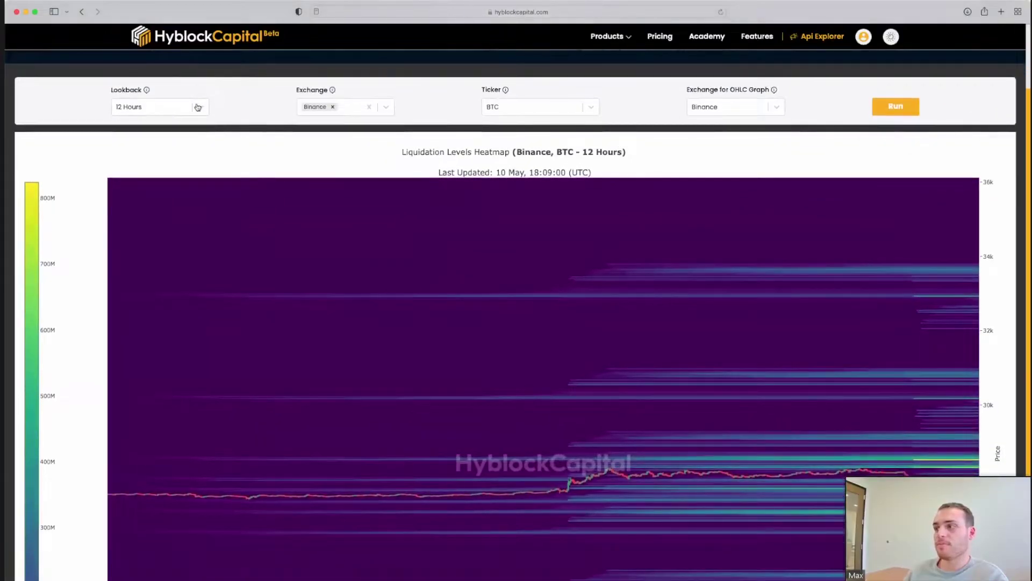
# Step: Set the heatmap lookback to 7 days and run it again
pyautogui.click(172, 153)
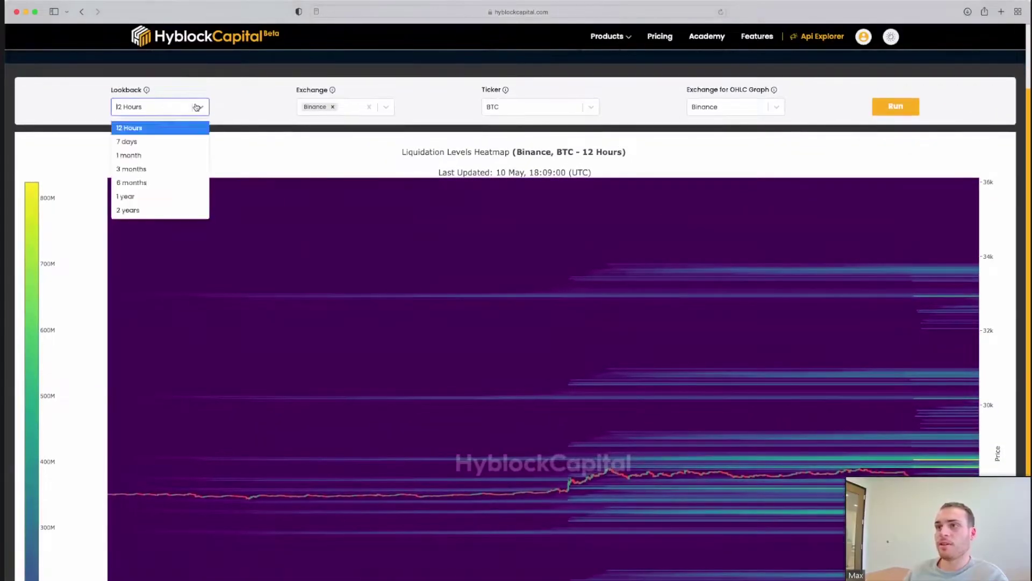
pyautogui.click(171, 141)
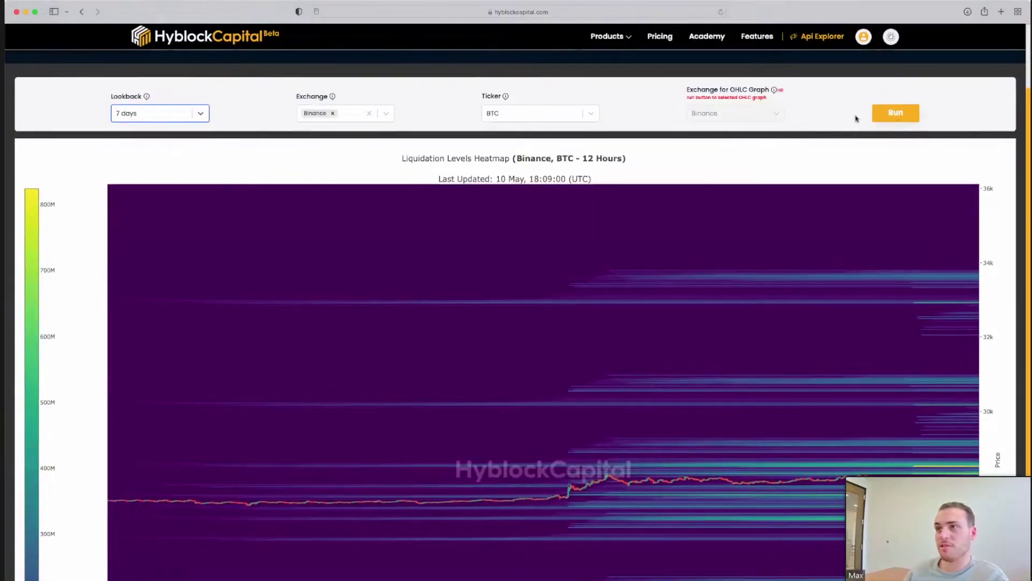
pyautogui.click(203, 112)
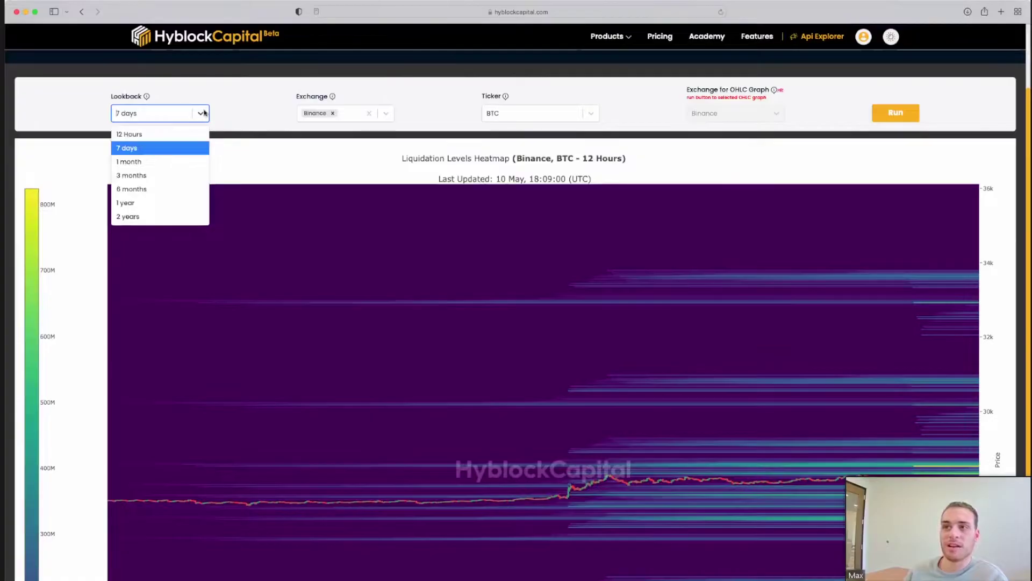
pyautogui.click(204, 113)
pyautogui.click(902, 113)
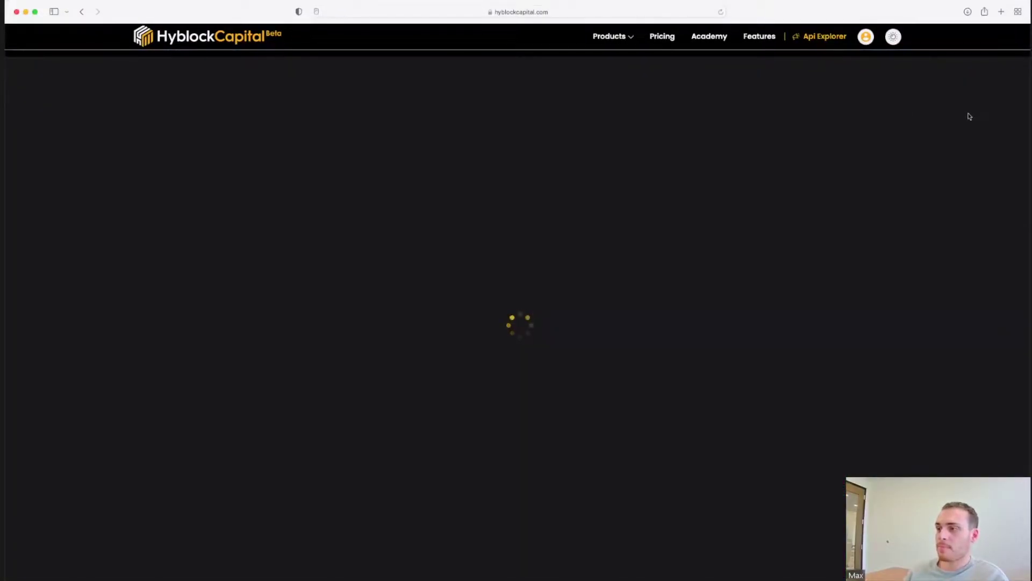
pyautogui.scroll(-4, 957, 124)
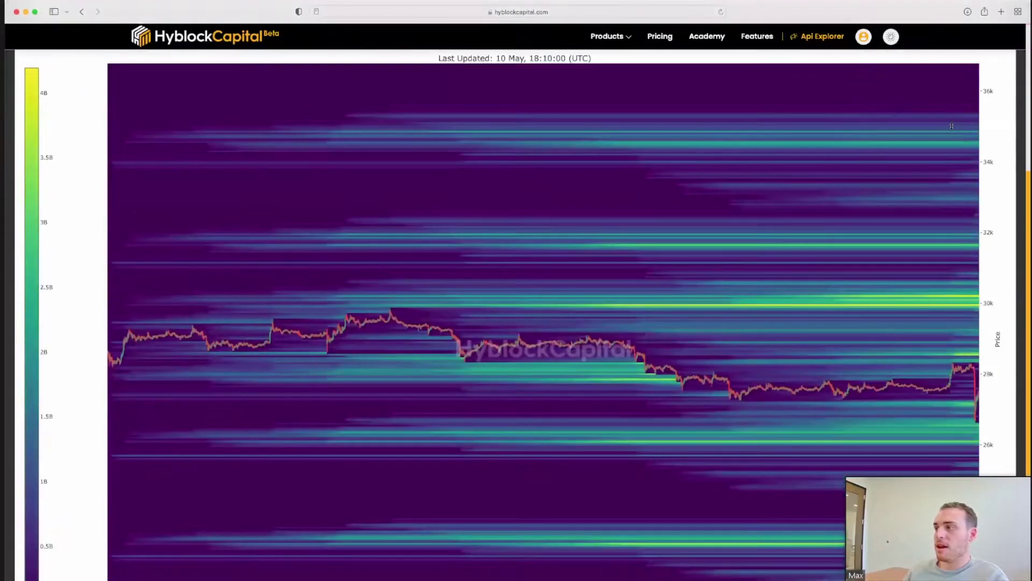
pyautogui.scroll(-1, 1023, 309)
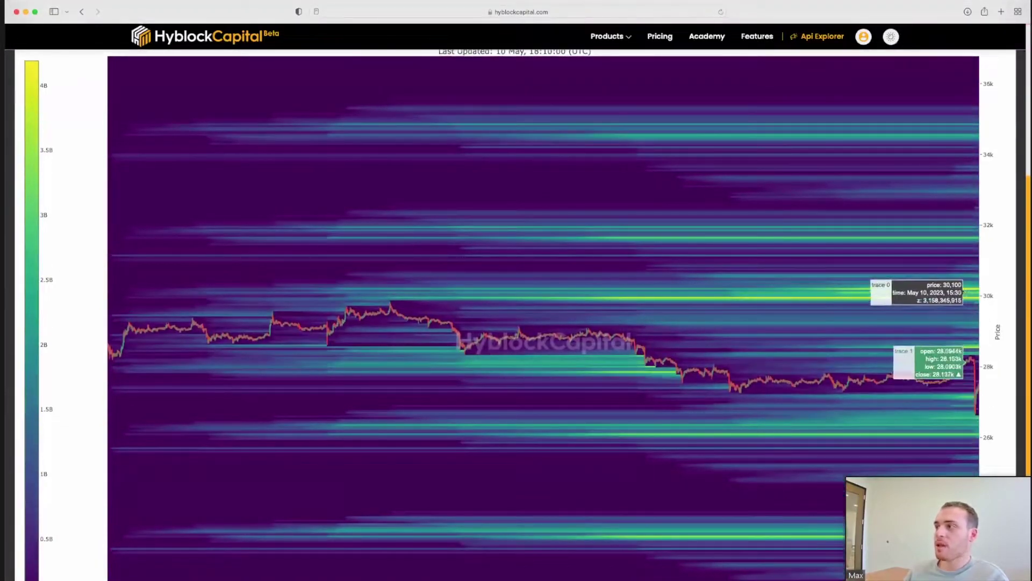
pyautogui.scroll(-1, 1011, 276)
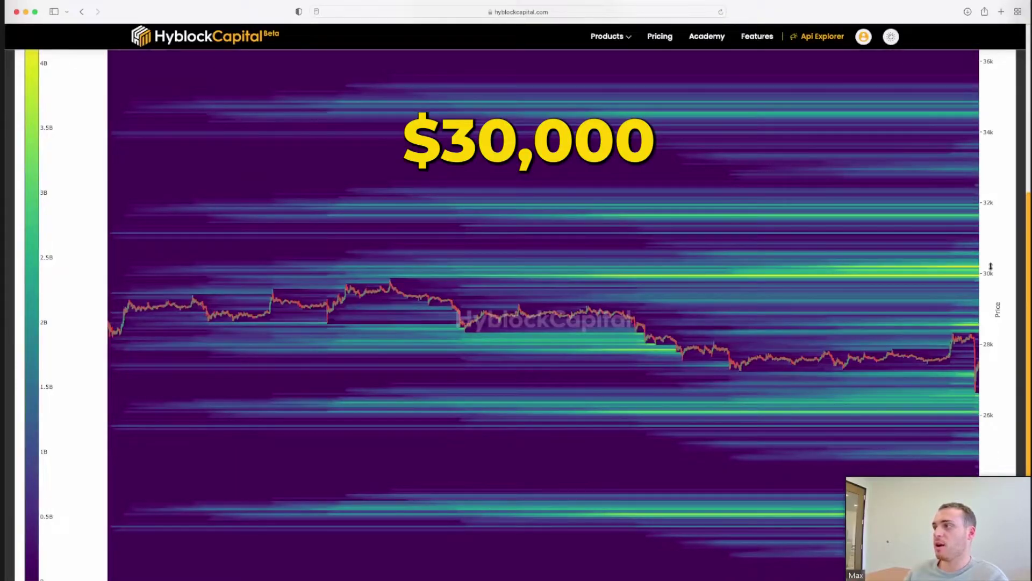
pyautogui.scroll(2, 991, 266)
pyautogui.scroll(-1, 991, 266)
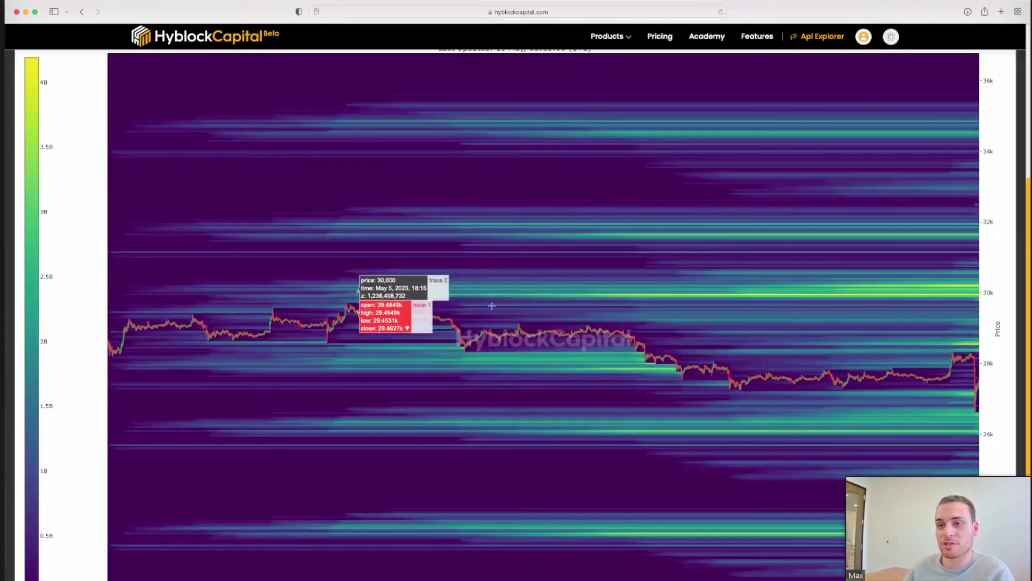
# Step: Return to the filter bar and show the lookback choices from 12 Hours to 2 years
pyautogui.scroll(-1, 1000, 345)
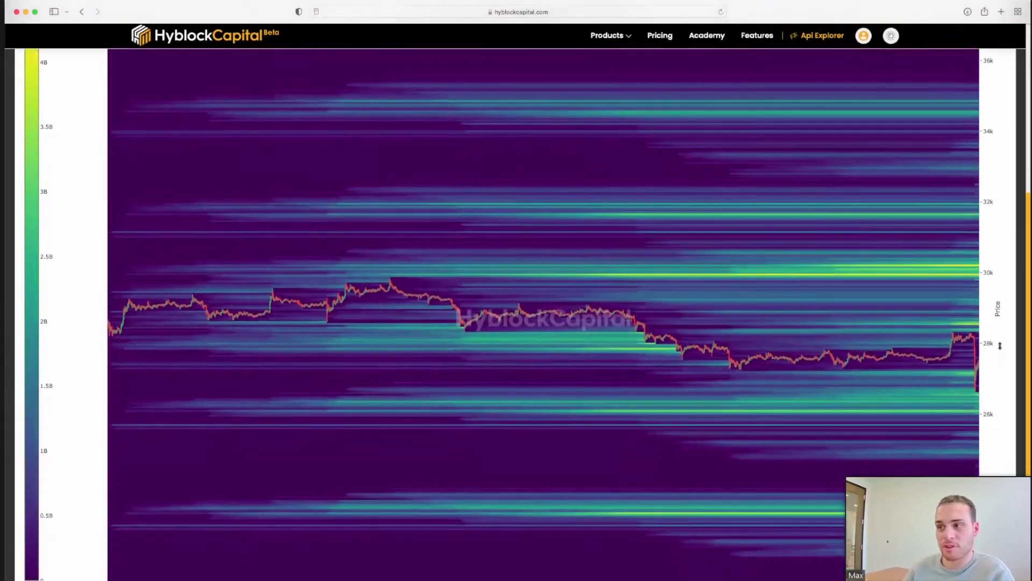
pyautogui.scroll(1, 1000, 345)
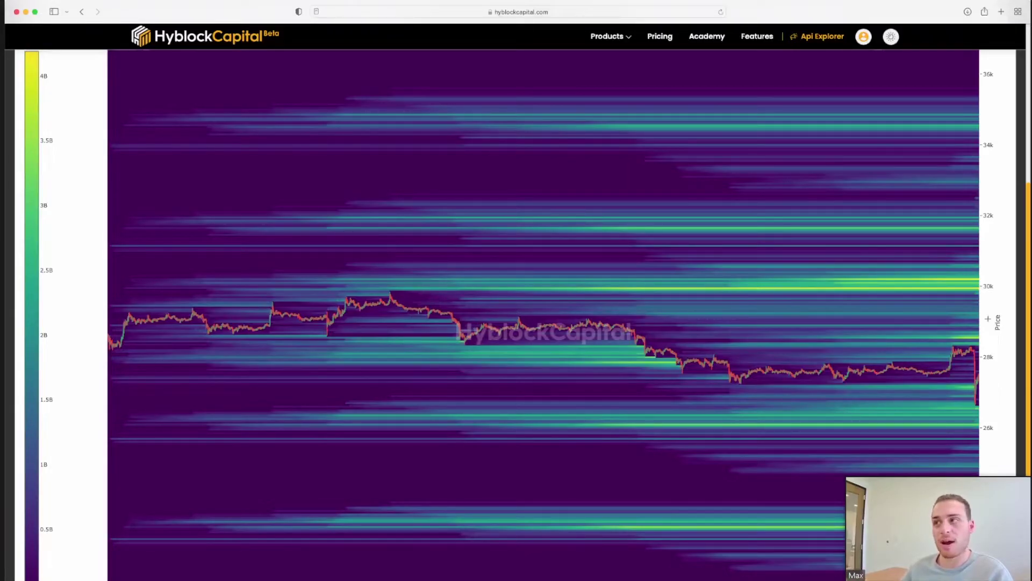
pyautogui.scroll(3, 944, 315)
pyautogui.click(190, 107)
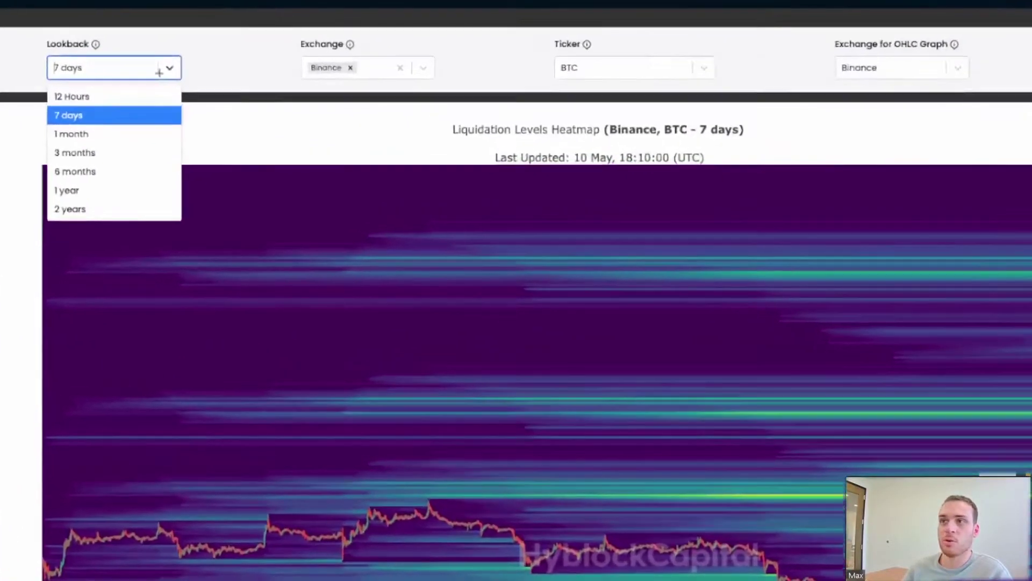
# Step: Rerun the BTC heatmap with a 3 months lookback and scroll down to view it
pyautogui.click(112, 153)
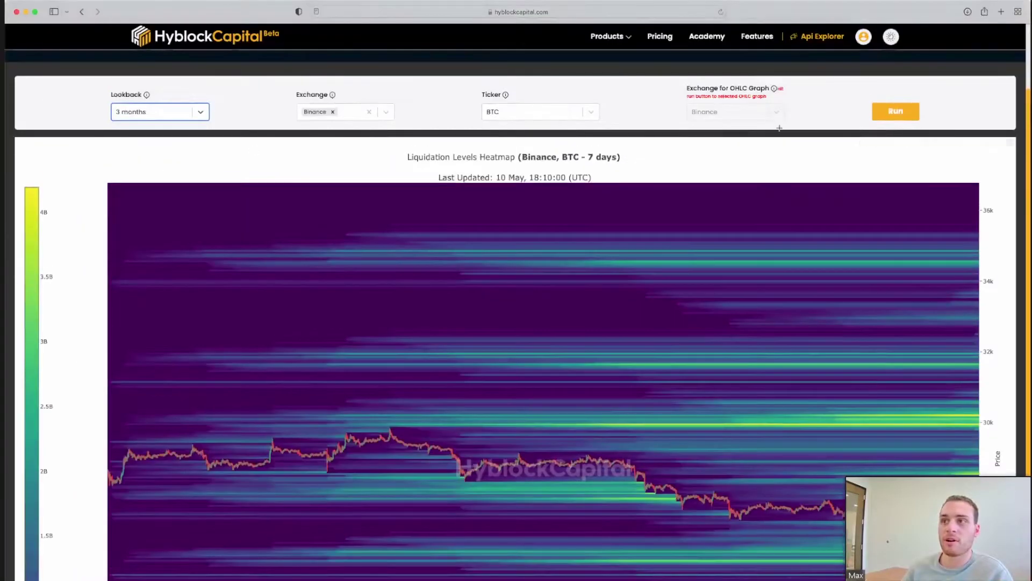
pyautogui.click(895, 111)
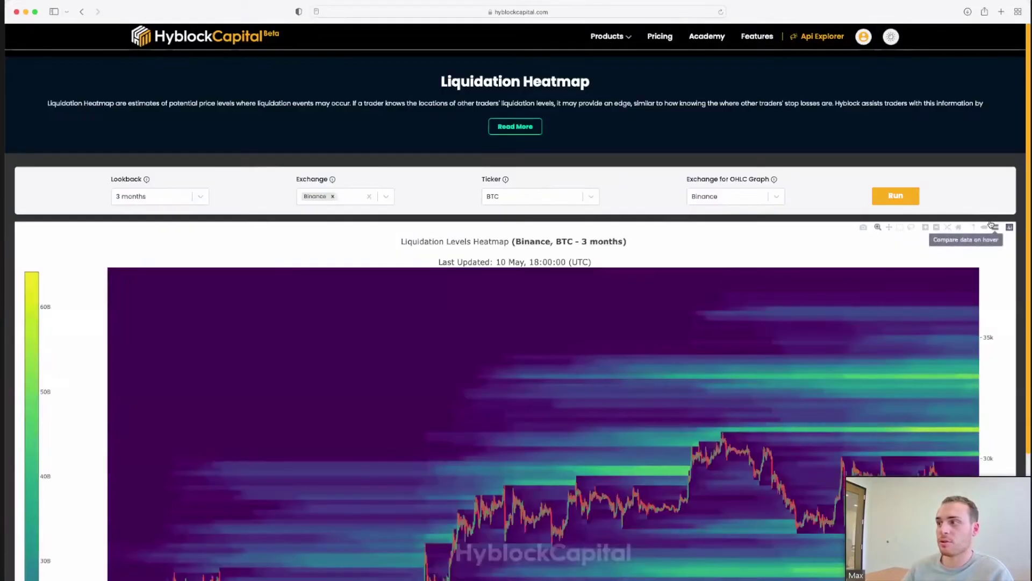
pyautogui.scroll(-3, 994, 225)
pyautogui.scroll(-2, 999, 224)
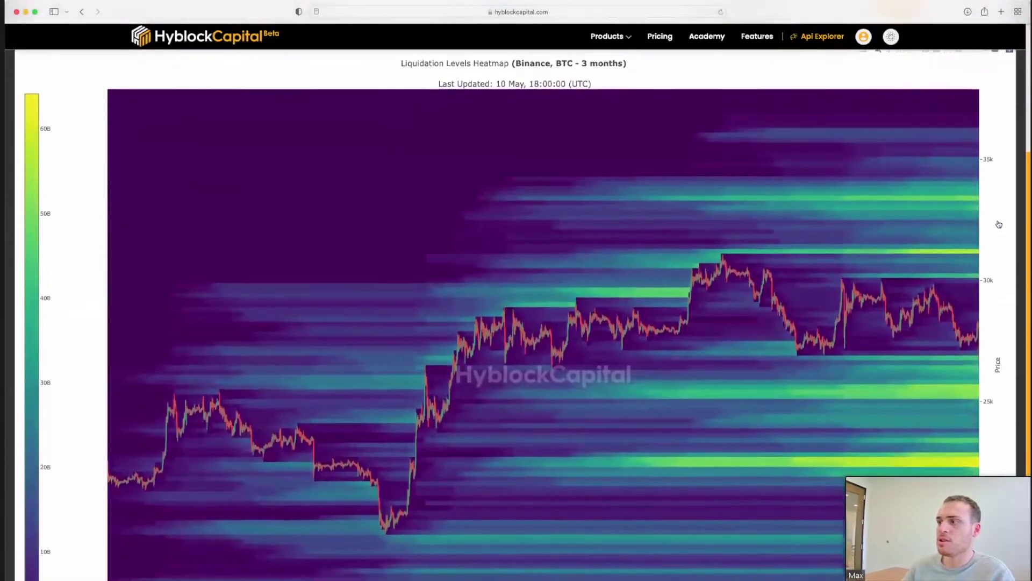
pyautogui.scroll(-1, 999, 224)
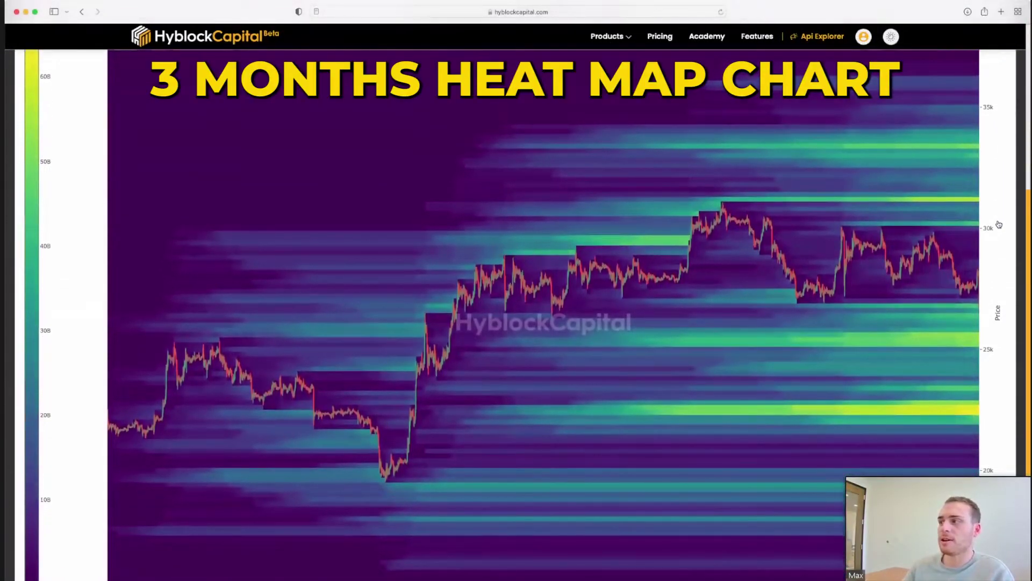
pyautogui.scroll(-1, 999, 224)
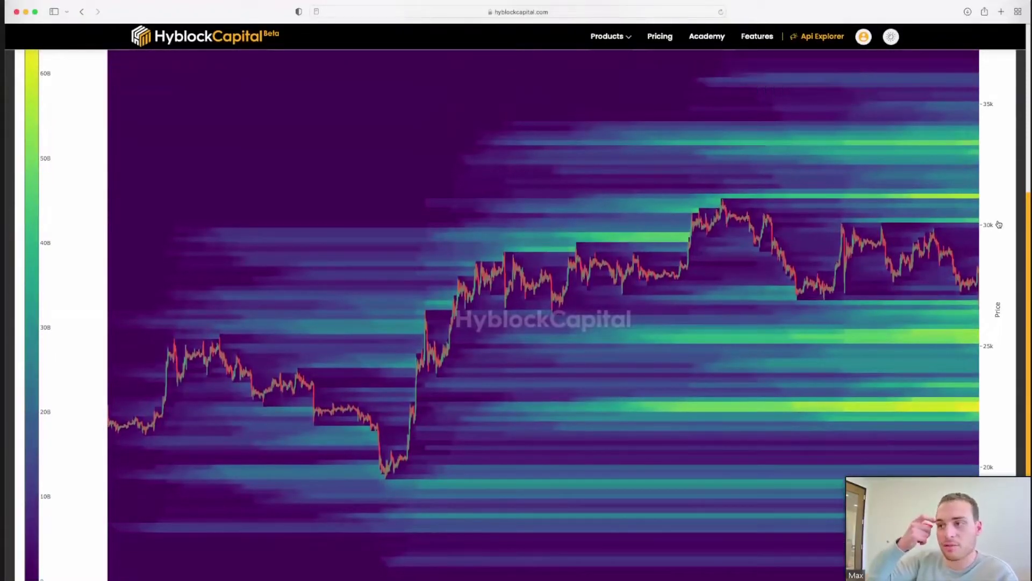
pyautogui.moveTo(929, 196)
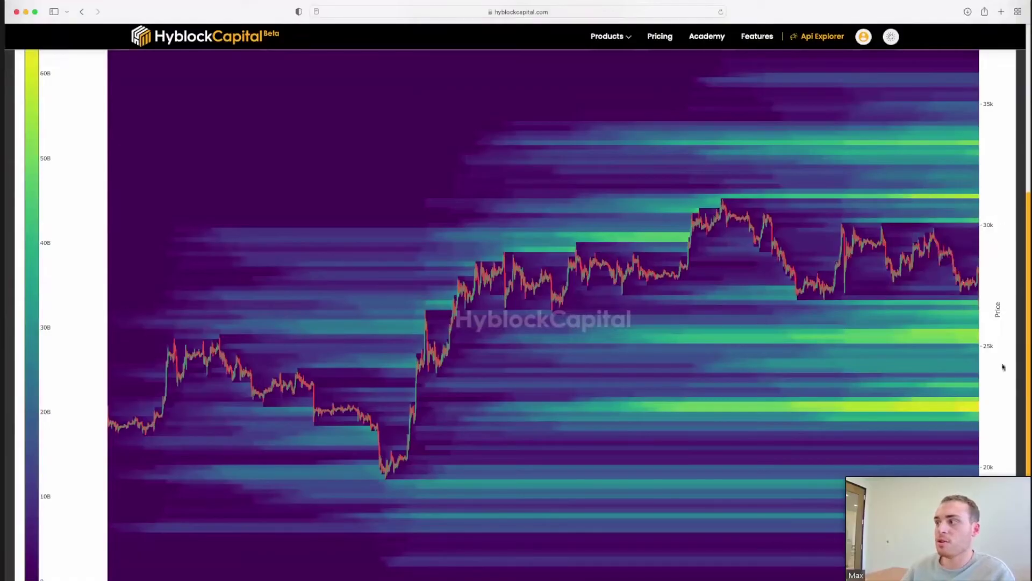
pyautogui.moveTo(970, 405)
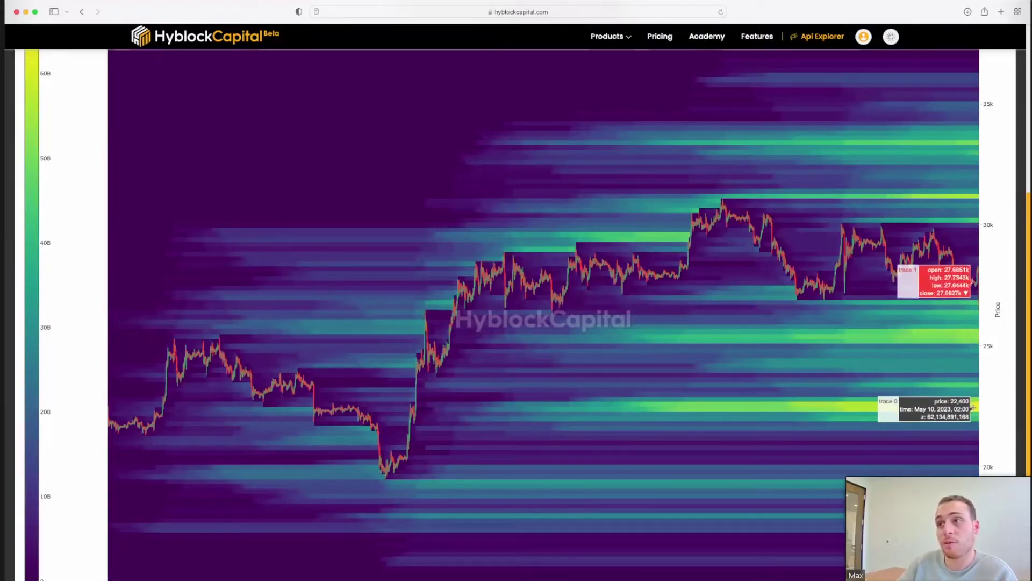
pyautogui.scroll(3, 981, 350)
pyautogui.scroll(1, 982, 350)
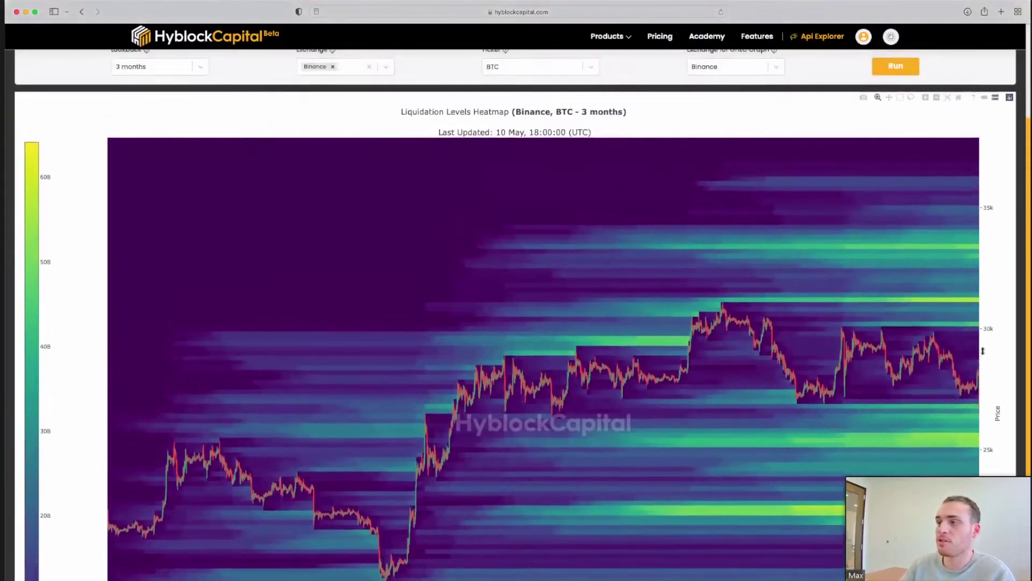
pyautogui.scroll(-2, 982, 351)
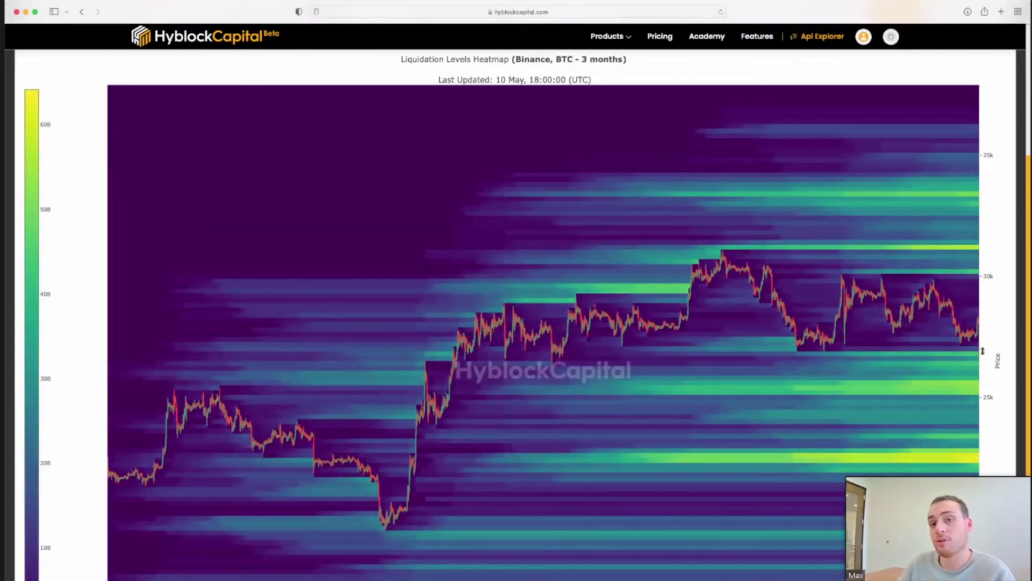
pyautogui.scroll(4, 982, 351)
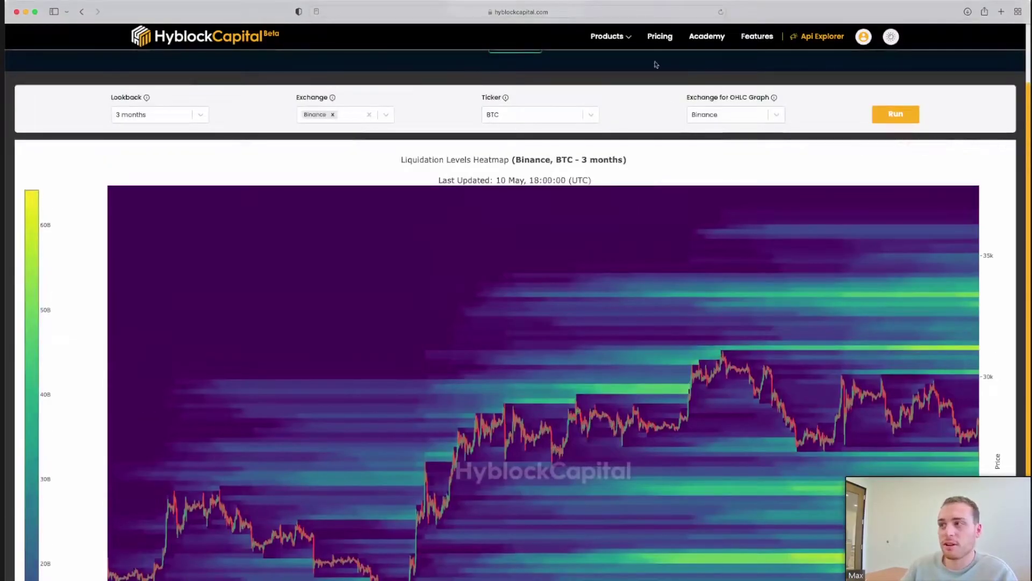
# Step: Switch to the Open Interest Profile product and dismiss the What's New notice
pyautogui.click(626, 37)
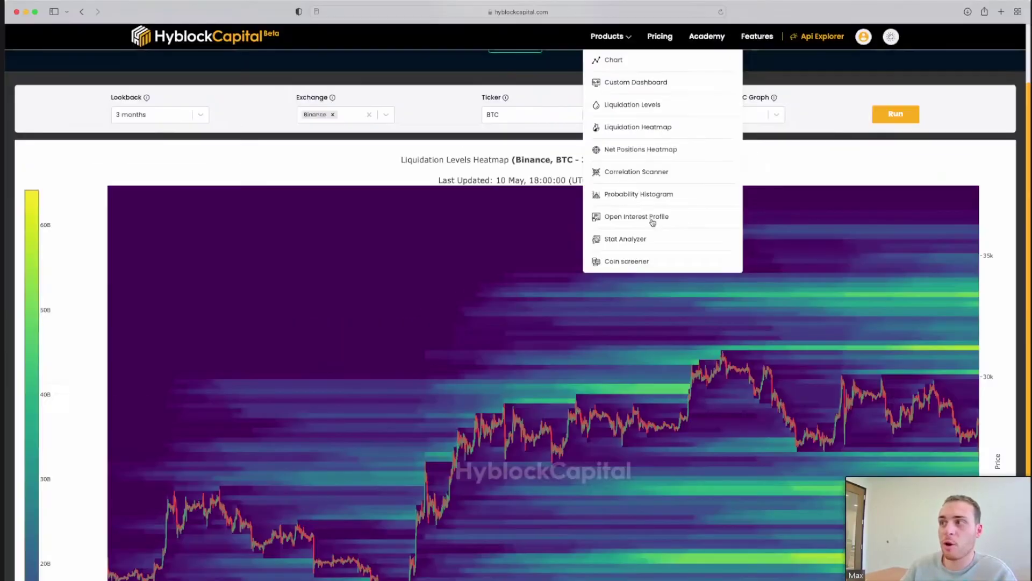
pyautogui.click(610, 232)
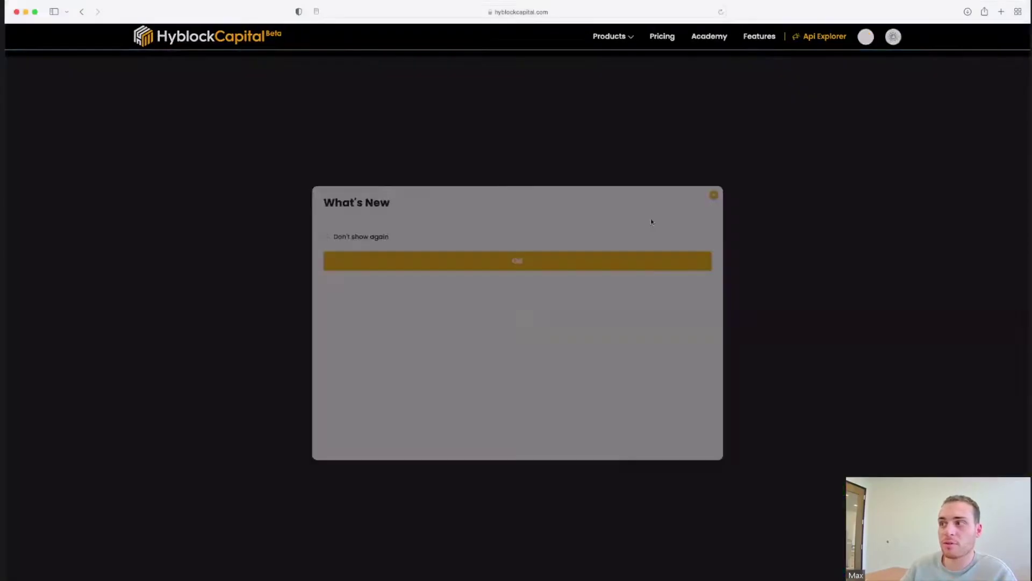
pyautogui.press('Escape')
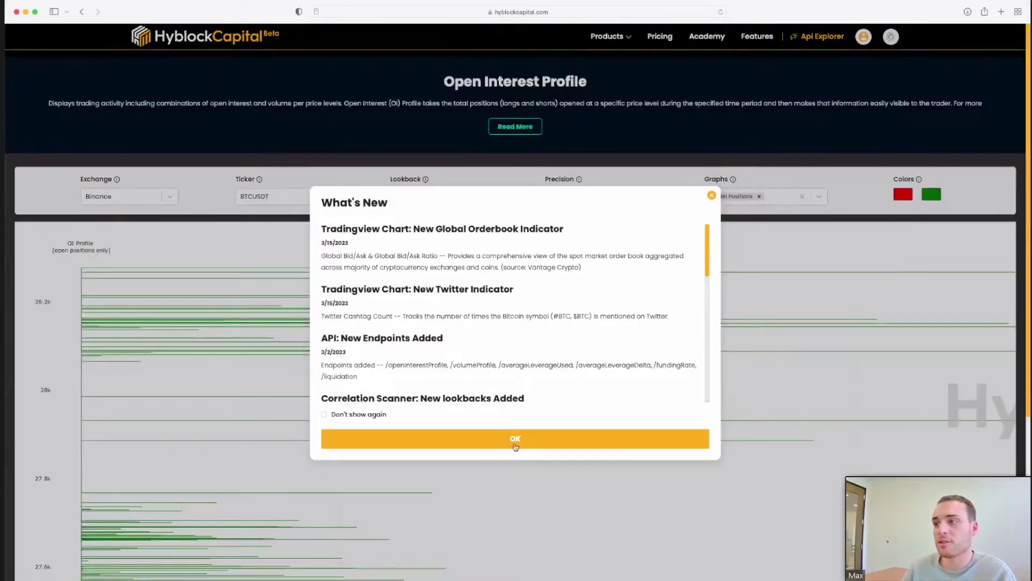
# Step: Scroll down to the OI Profile and Volume Profile chart
pyautogui.scroll(-3, 695, 238)
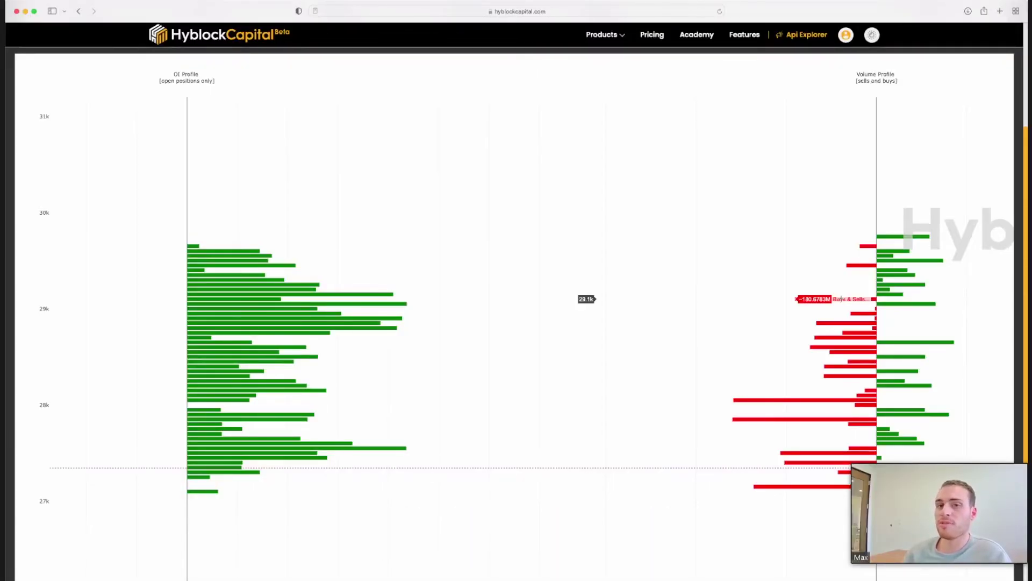
# Step: Inspect an OI Profile bar near the 29k open-interest peak
pyautogui.moveTo(379, 308)
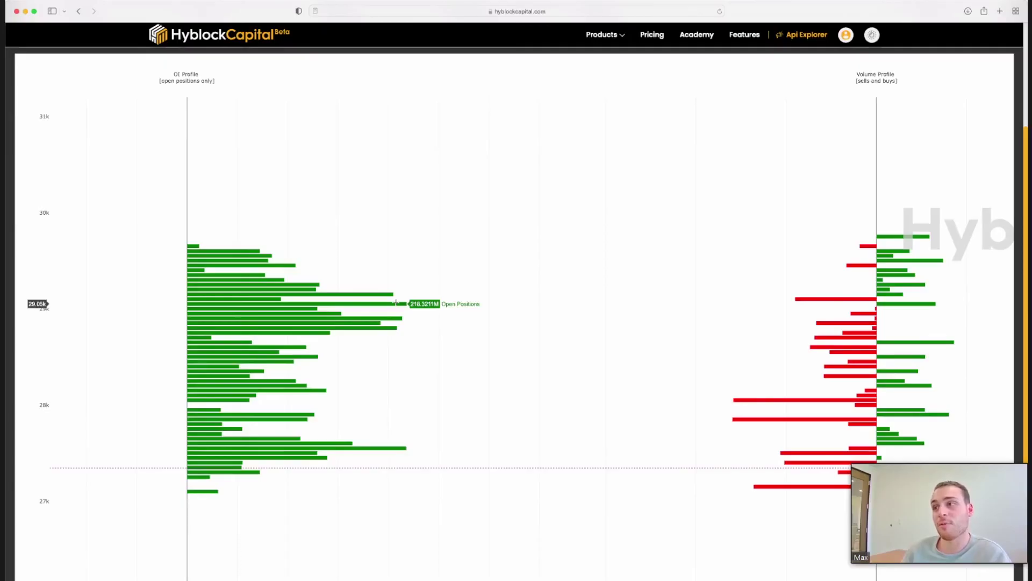
pyautogui.scroll(3, 395, 302)
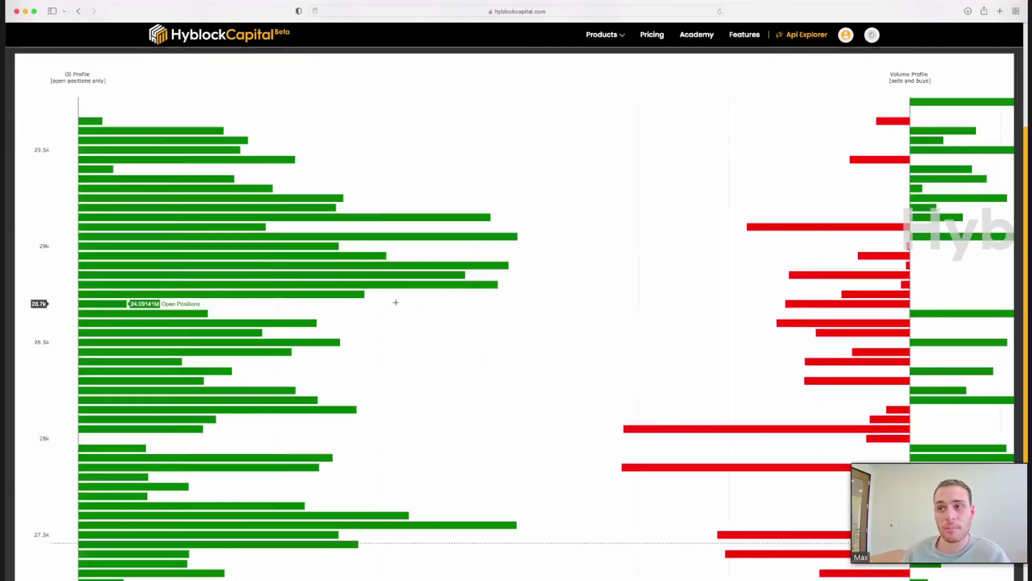